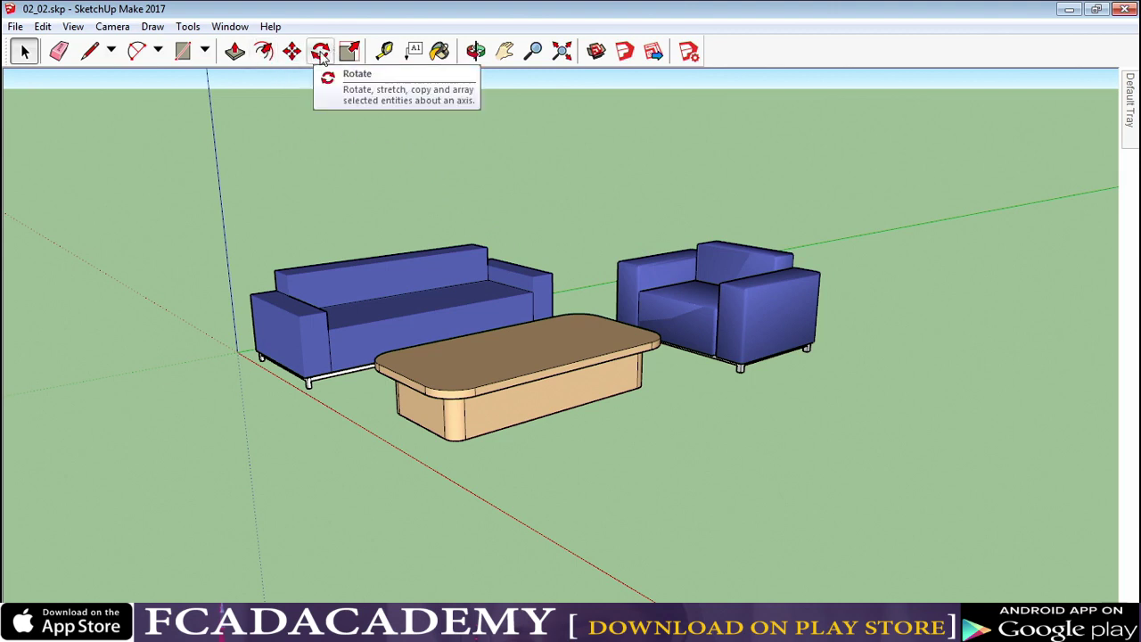
Step: Try rotating the coffee table horizontally about the middle of its top with the Rotate tool, and undo the rotation
left_click(189, 27)
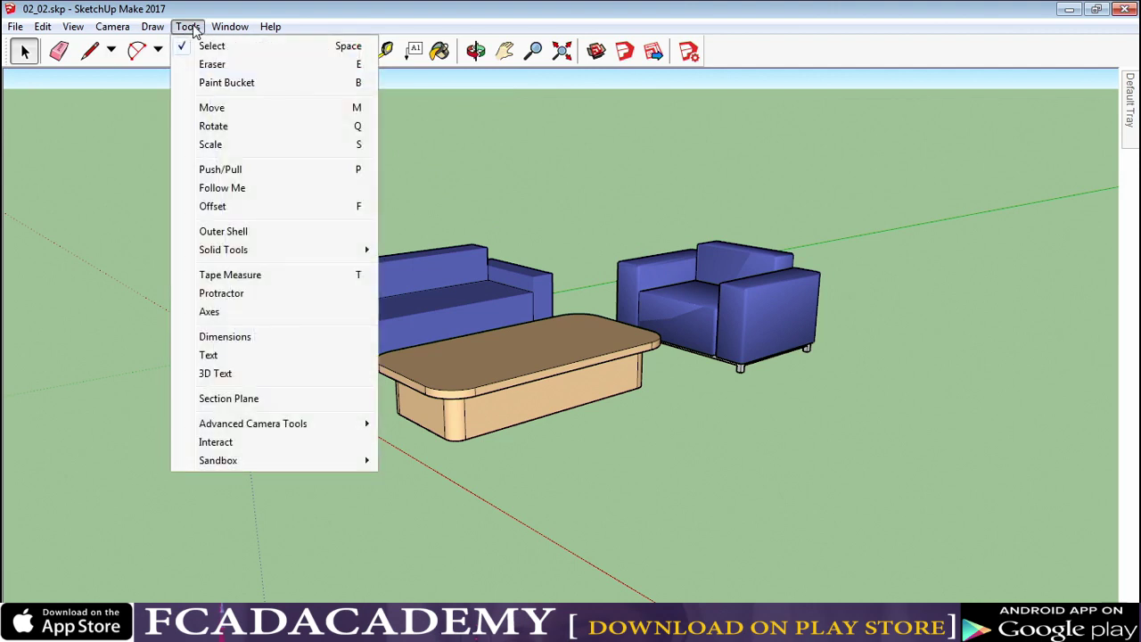
left_click(214, 125)
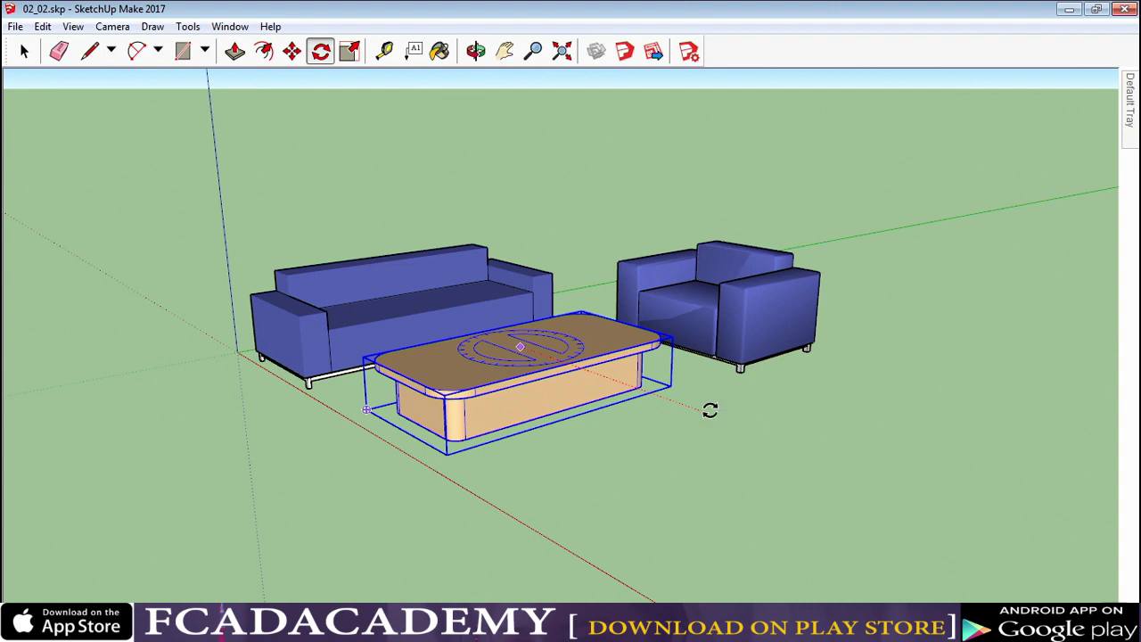
left_click(710, 410)
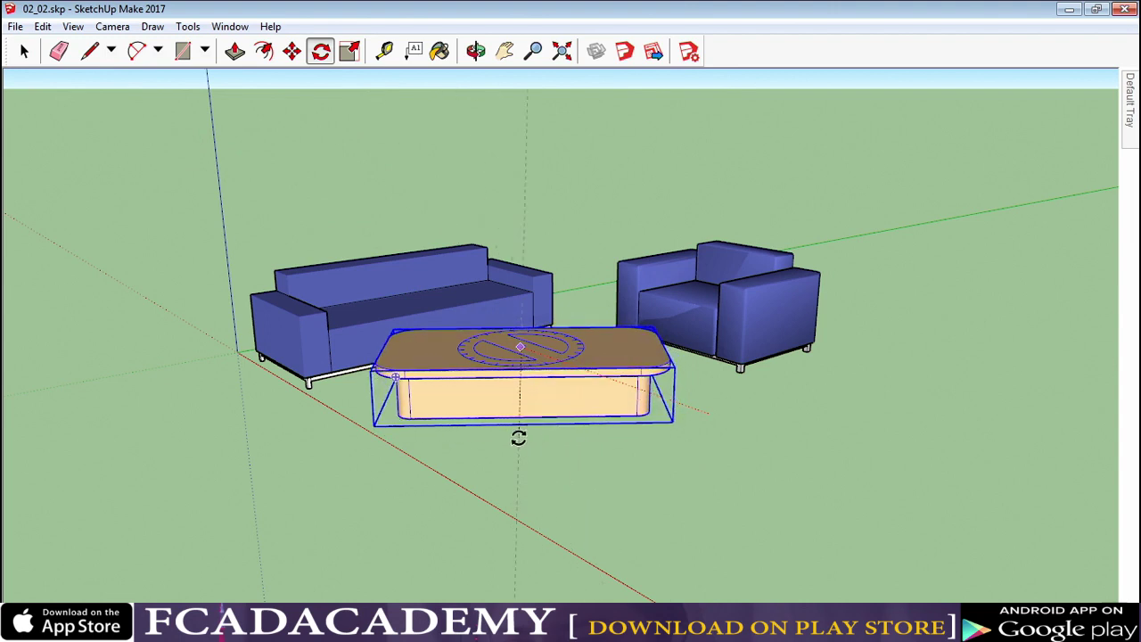
left_click(518, 438)
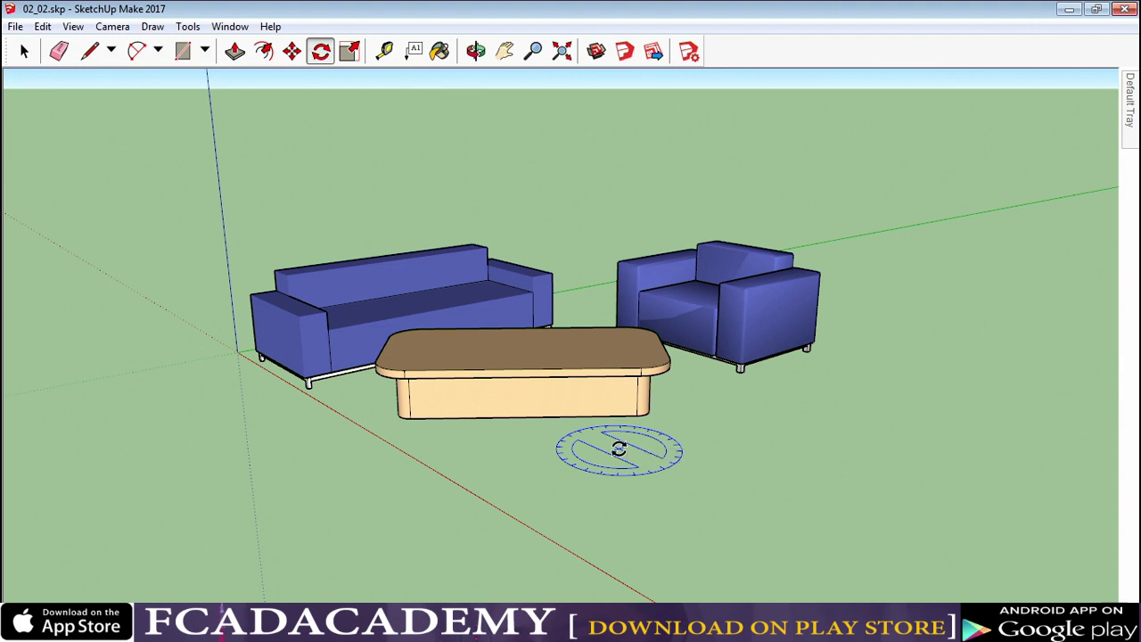
key("ctrl+z")
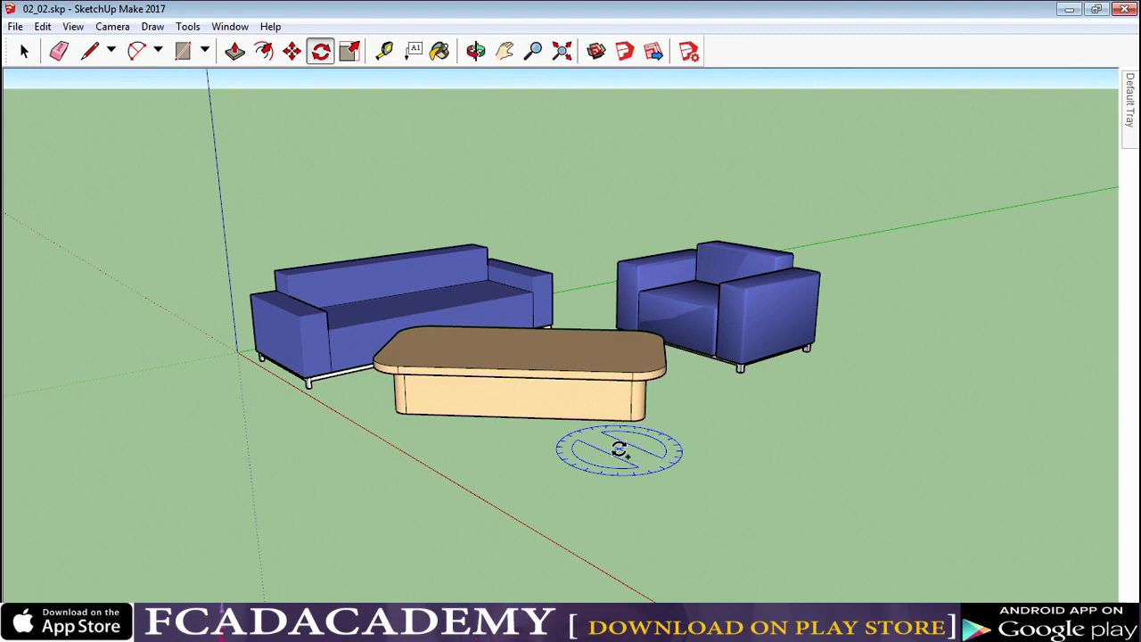
key("ctrl+z")
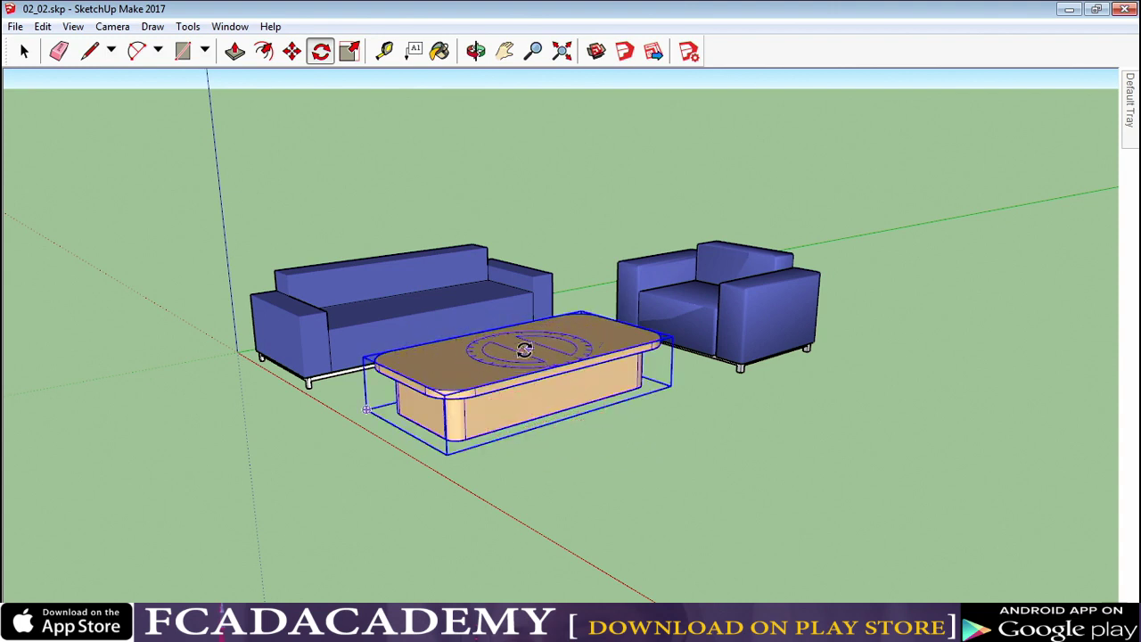
Step: Try to rotate the coffee table horizontally about a point near the front end of its top
left_click(454, 378)
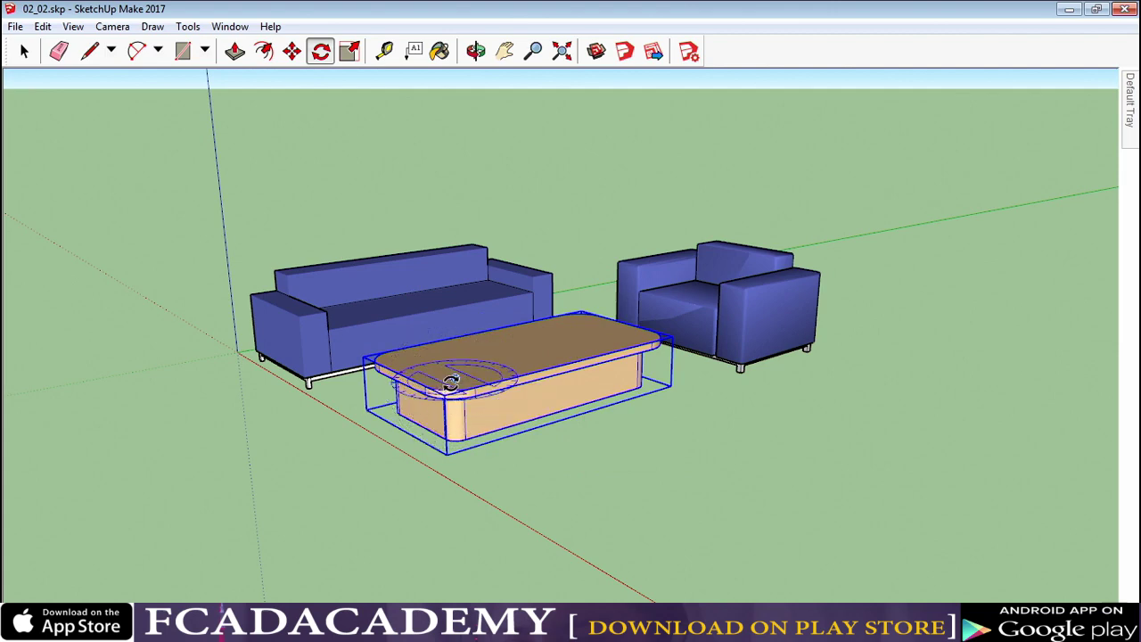
left_click(587, 332)
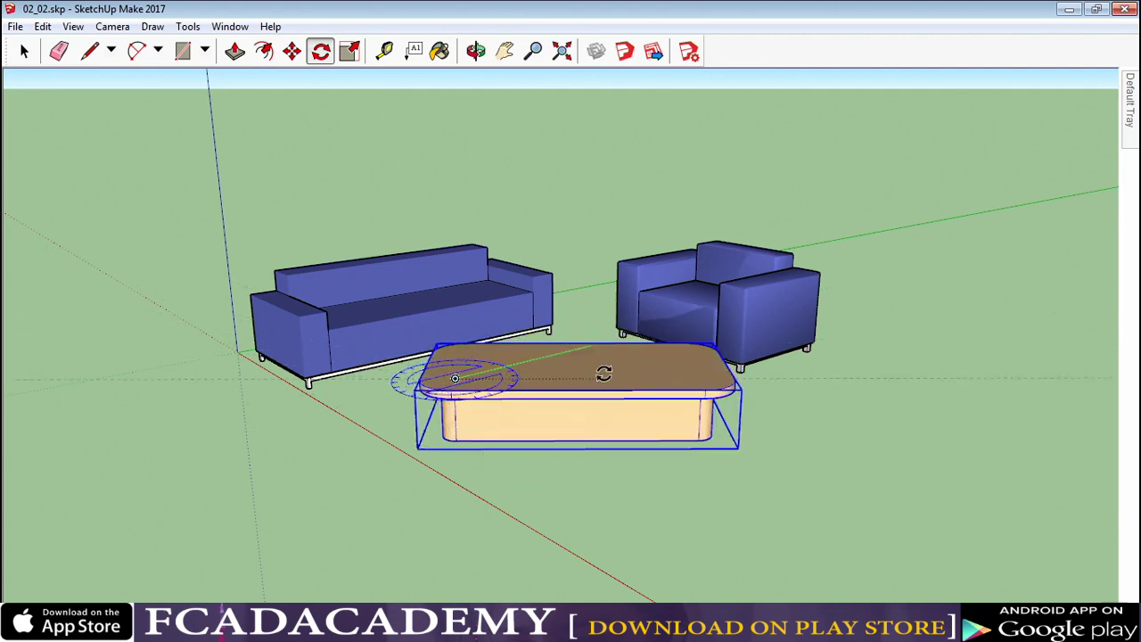
key("Escape")
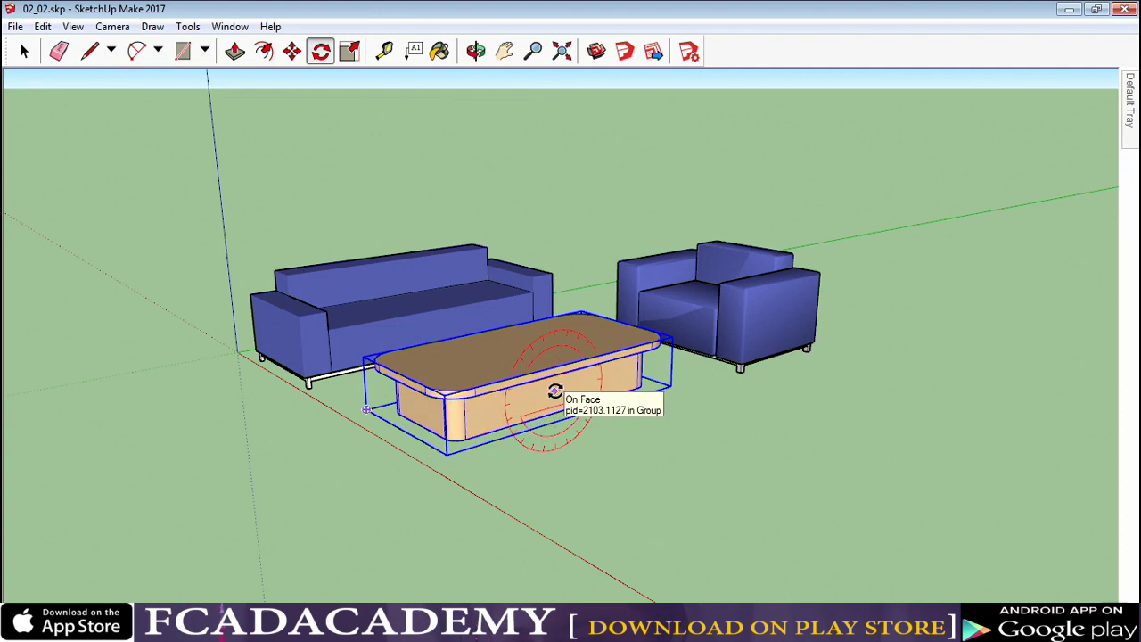
Step: Try to rotate the coffee table in the vertical plane of its long front side
left_click(452, 417)
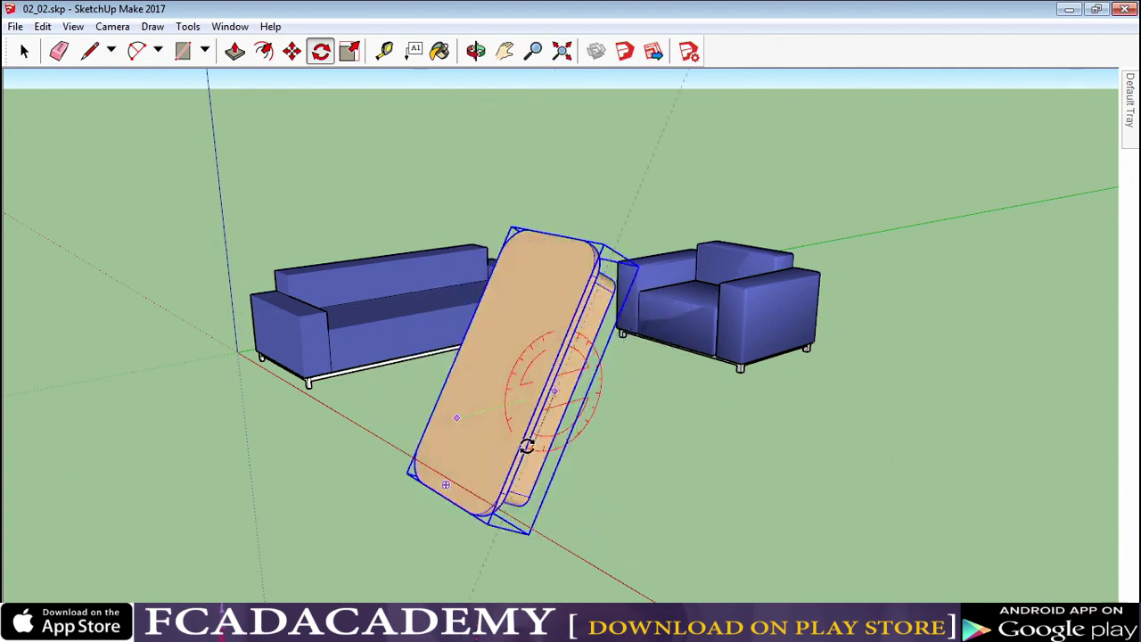
left_click(490, 444)
key("space")
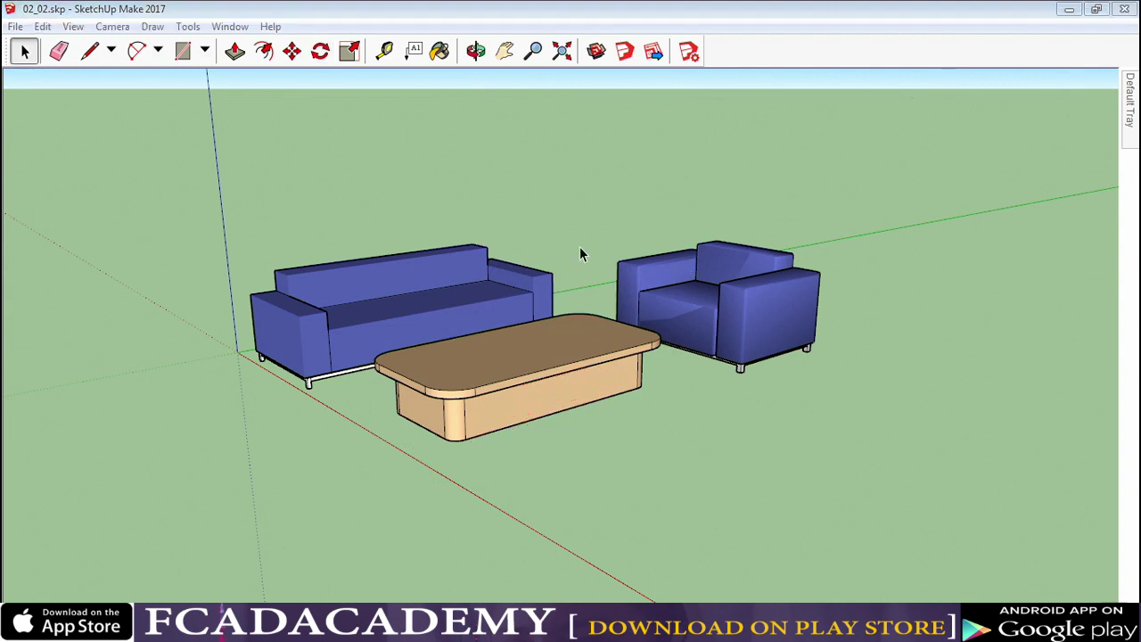
Step: Select the sofa and coffee table together and try rotating both horizontally about the middle of the table top
left_click(475, 286)
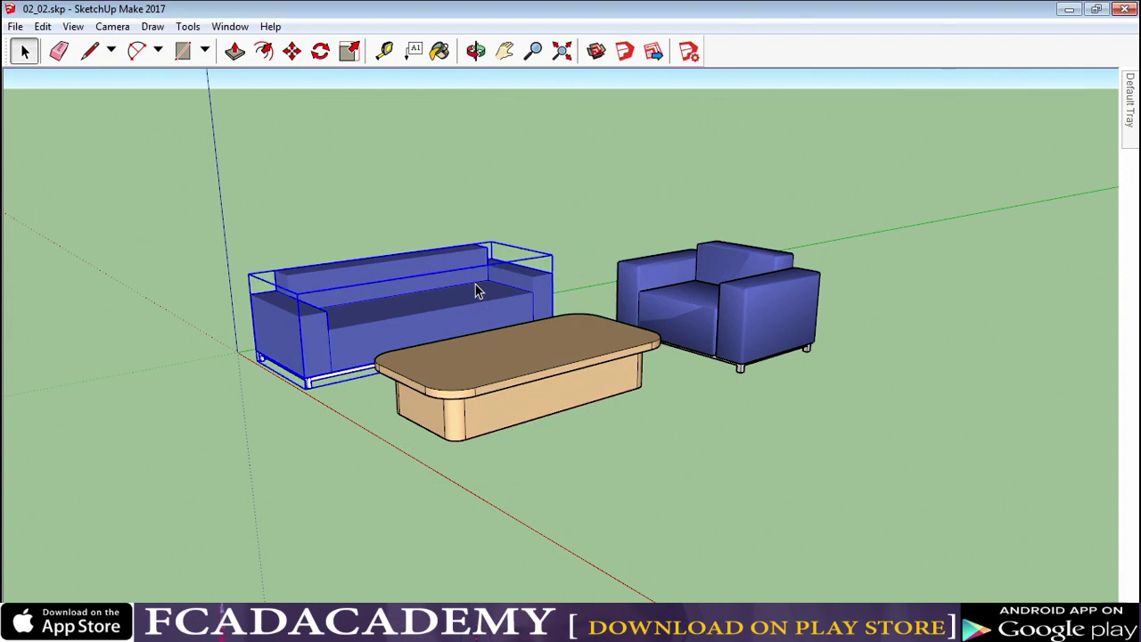
left_click(520, 353, "shift")
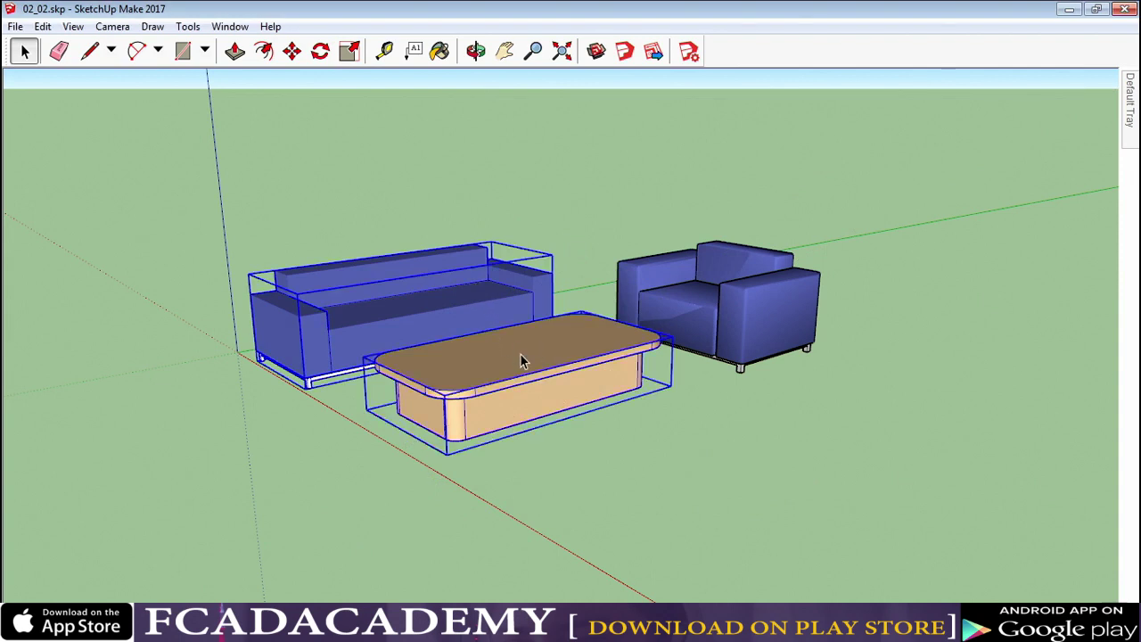
left_click(320, 51)
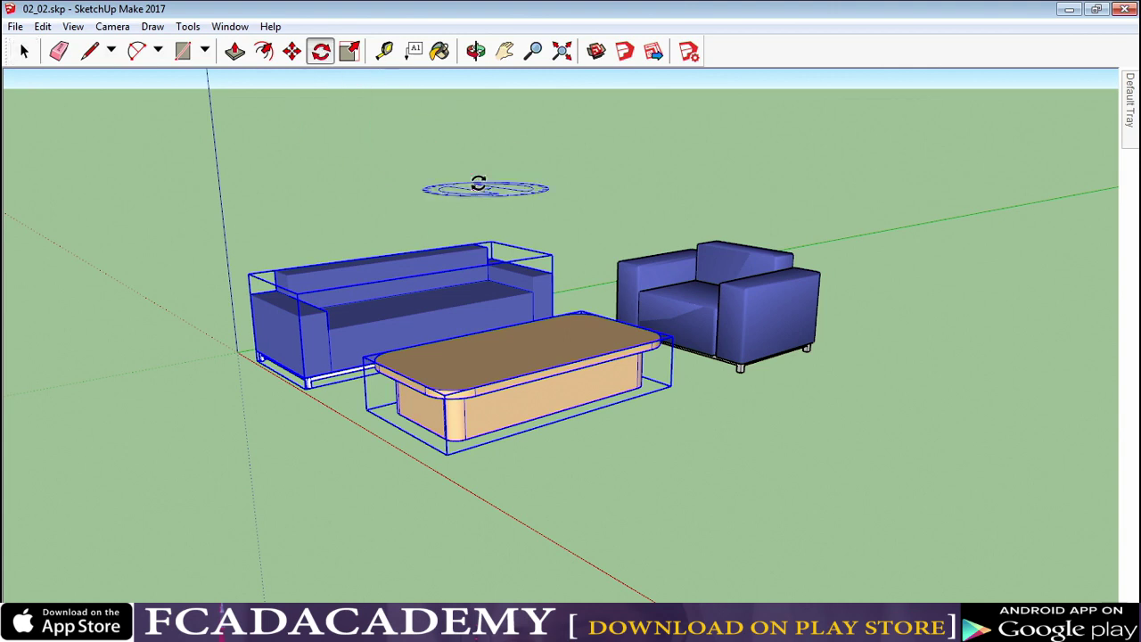
left_click(533, 348)
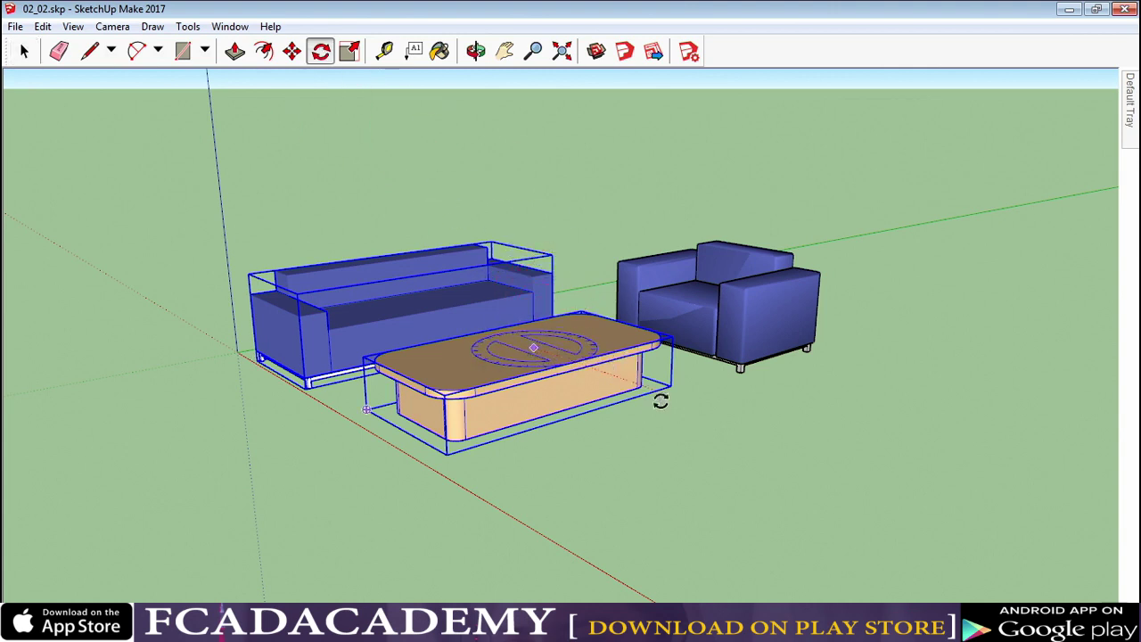
left_click(726, 415)
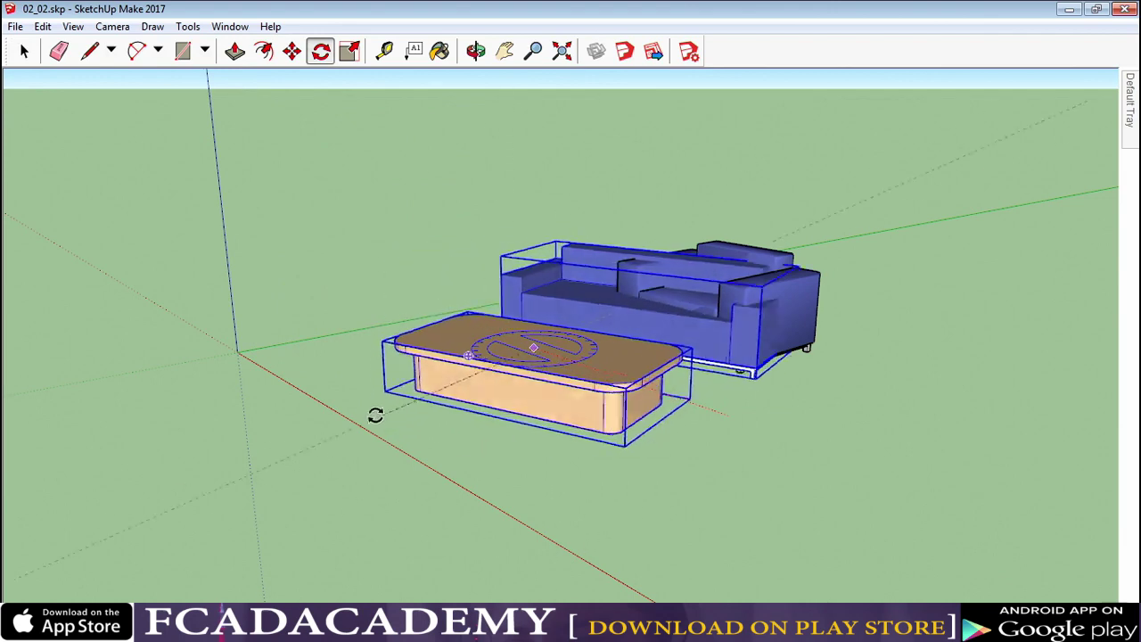
left_click(703, 407)
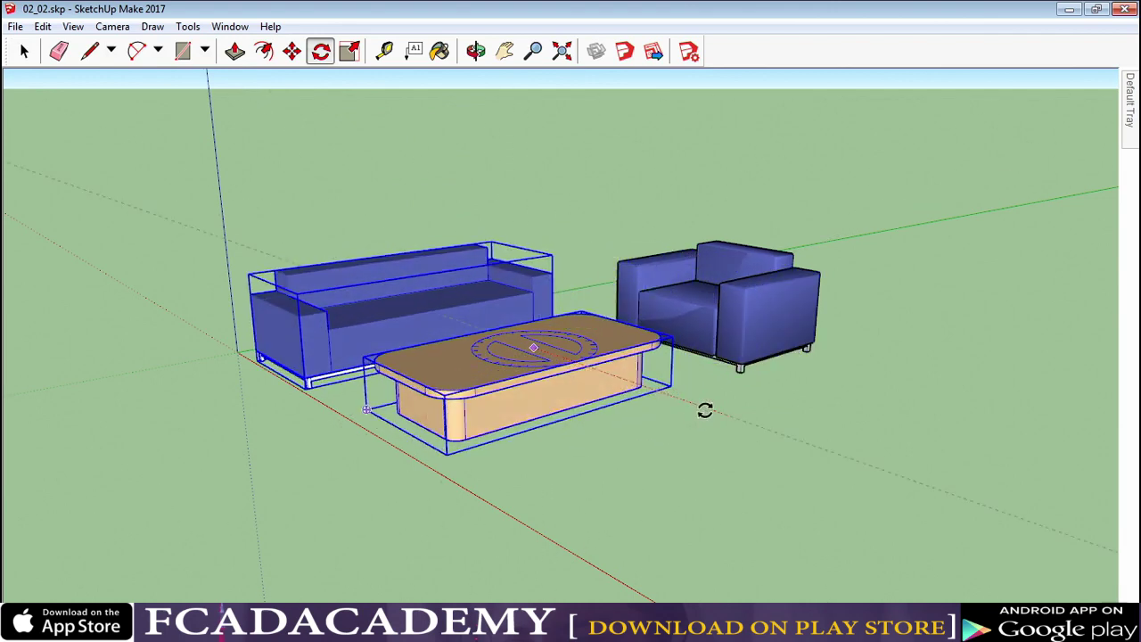
Step: Try rotating the sofa and coffee table together about the middle of the sofa seat, and clear the selection
left_click(420, 300)
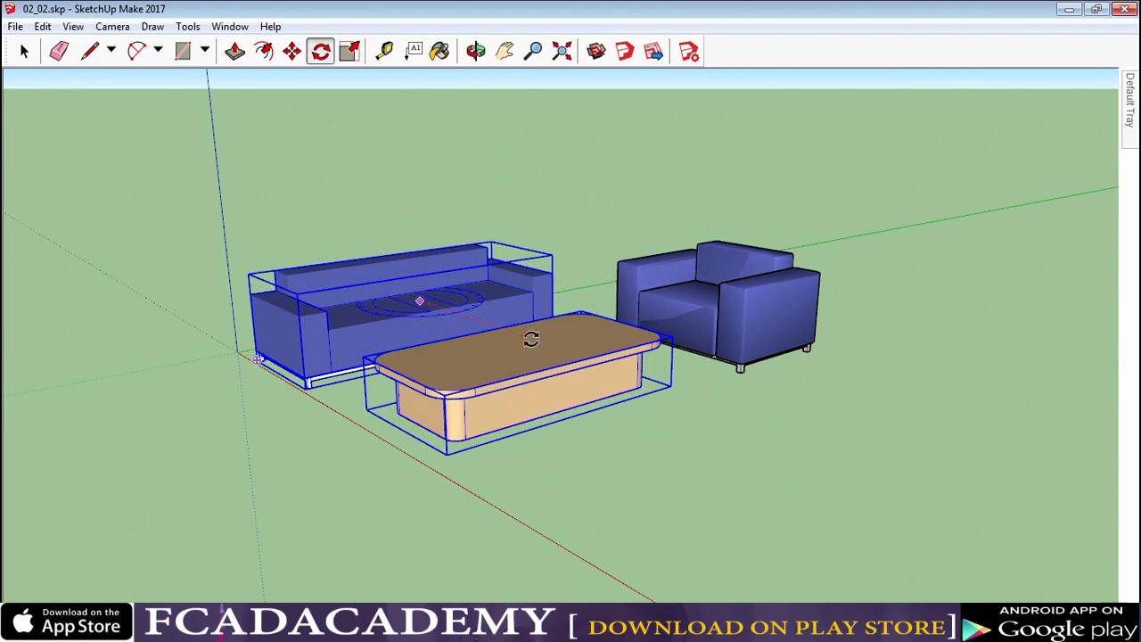
left_click(785, 416)
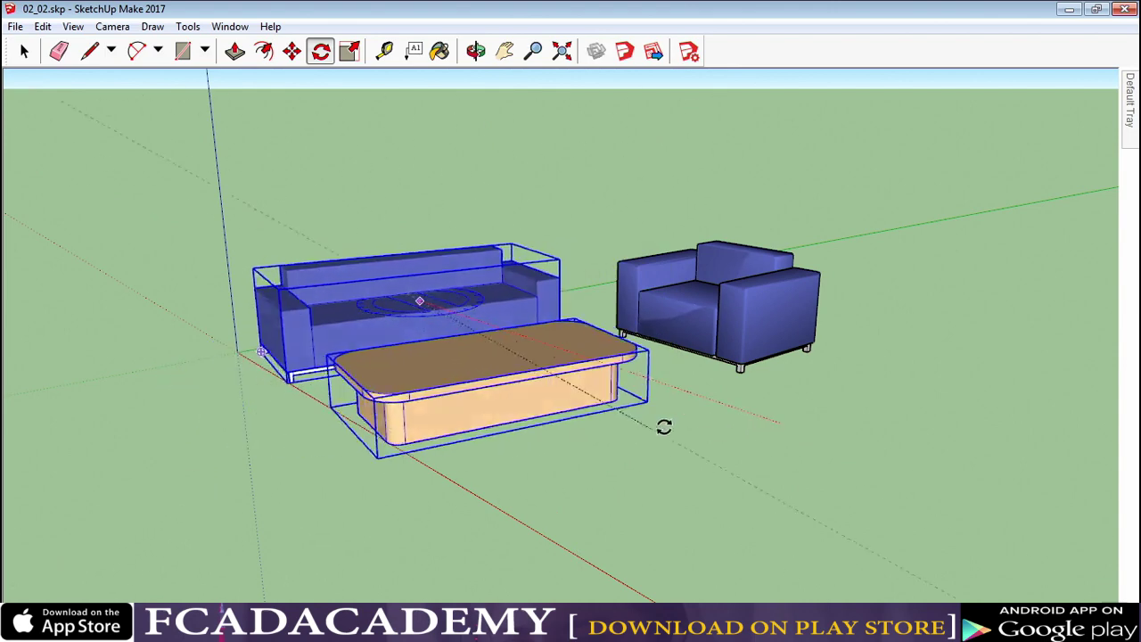
left_click(703, 412)
key("space")
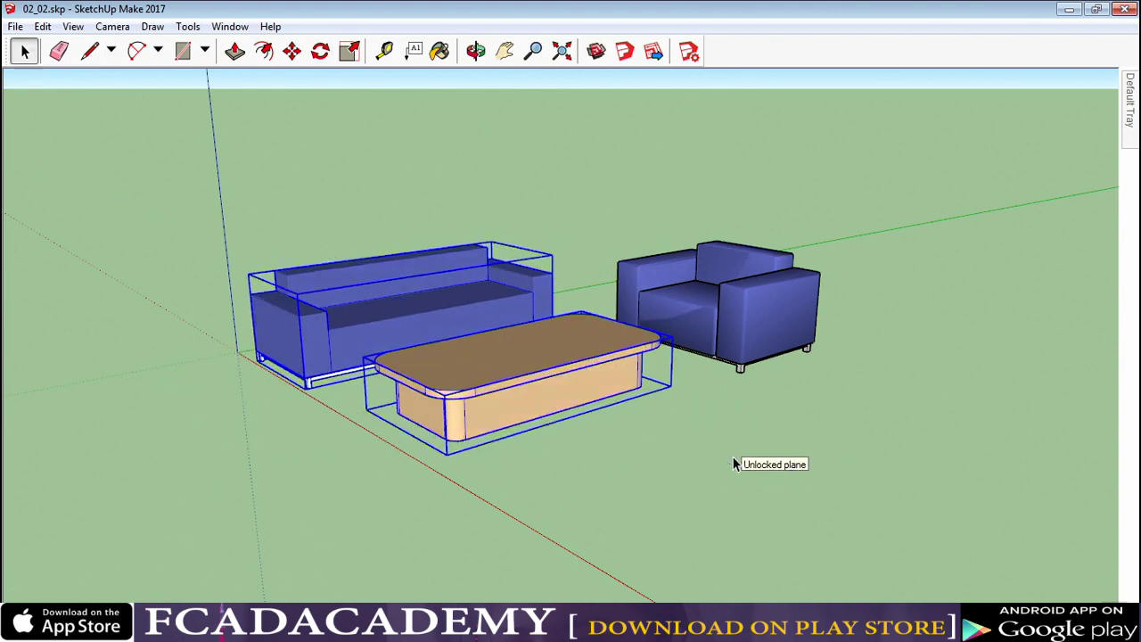
left_click(302, 118)
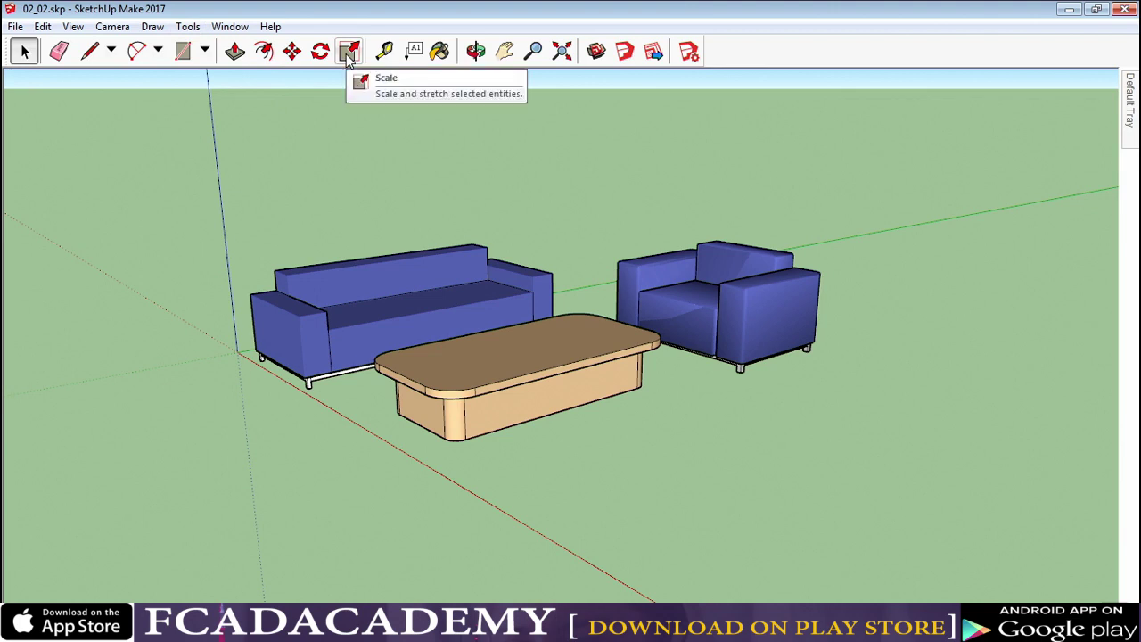
Step: Scale the coffee table slightly wider by stretching its long front side outward, away from the sofa
left_click(187, 26)
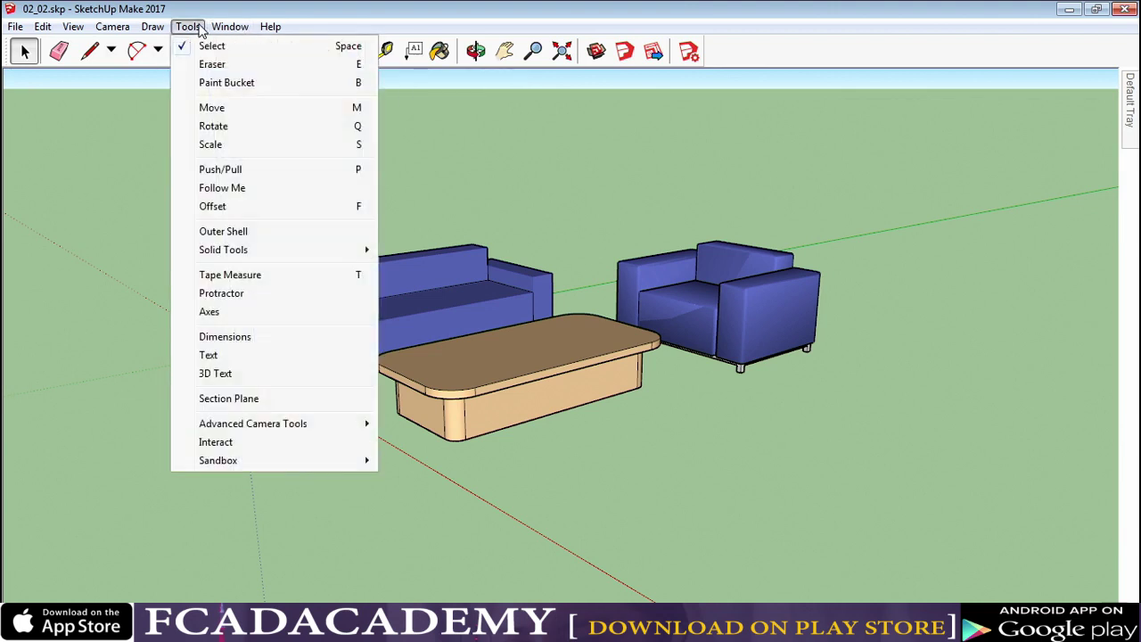
left_click(217, 150)
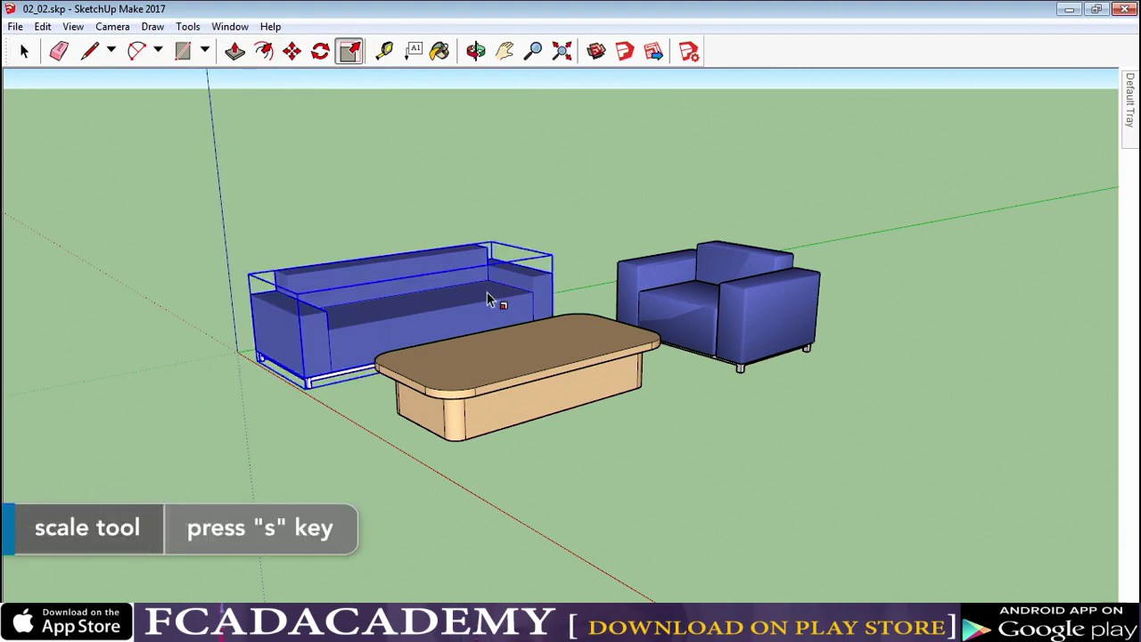
left_click(540, 354)
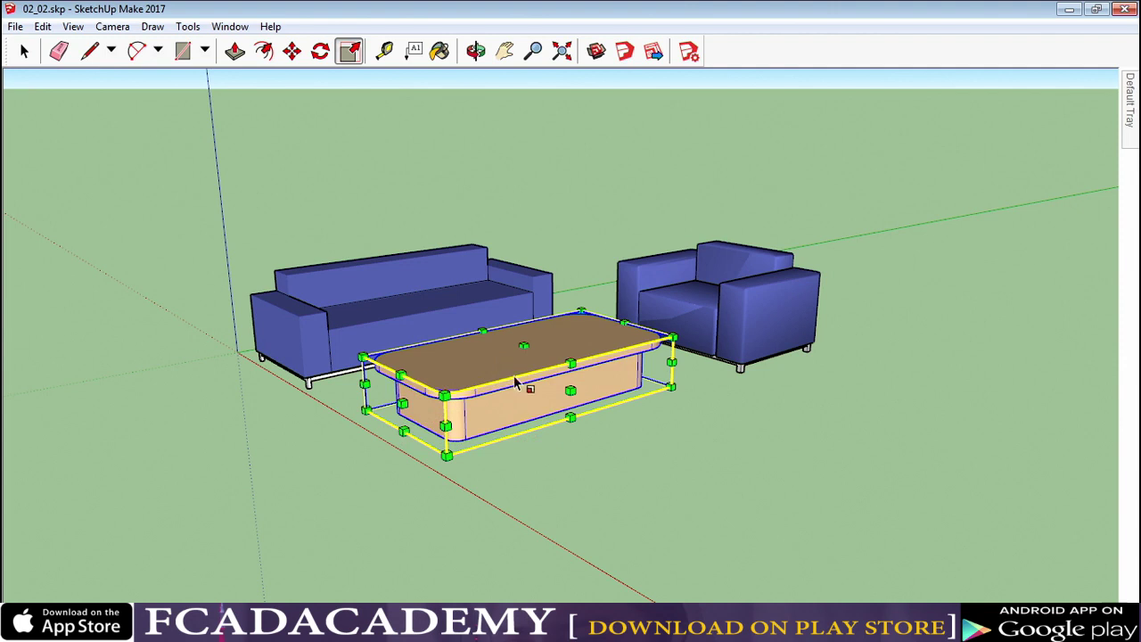
mouse_move(571, 389)
left_mouse_down()
mouse_move(624, 410)
mouse_move(576, 384)
mouse_move(588, 396)
left_mouse_up()
Step: Try the coffee table's top, end, edge and corner scale grips, and clear the selection
mouse_move(529, 347)
left_mouse_down()
mouse_move(527, 268)
mouse_move(521, 350)
left_mouse_up()
mouse_move(402, 401)
left_mouse_down()
mouse_move(319, 429)
mouse_move(409, 413)
left_mouse_up()
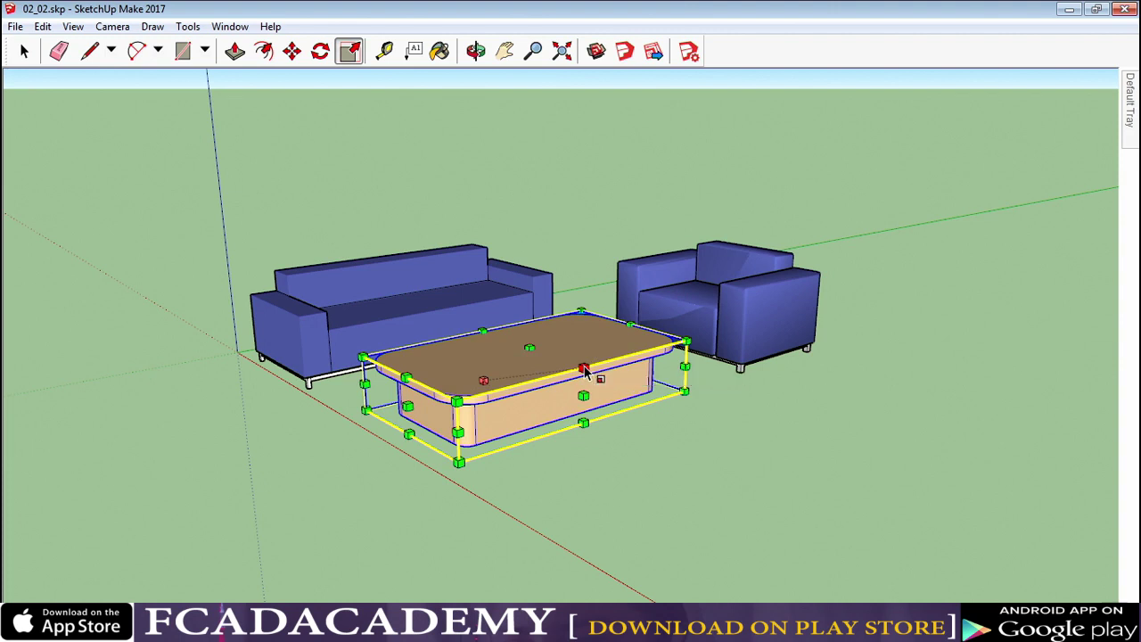
mouse_move(584, 371)
left_mouse_down()
mouse_move(637, 352)
mouse_move(650, 333)
mouse_move(589, 346)
mouse_move(570, 362)
mouse_move(581, 371)
left_mouse_up()
mouse_move(688, 340)
left_mouse_down()
mouse_move(874, 264)
mouse_move(749, 317)
mouse_move(619, 324)
mouse_move(687, 340)
left_mouse_up()
key("space")
left_click(674, 426)
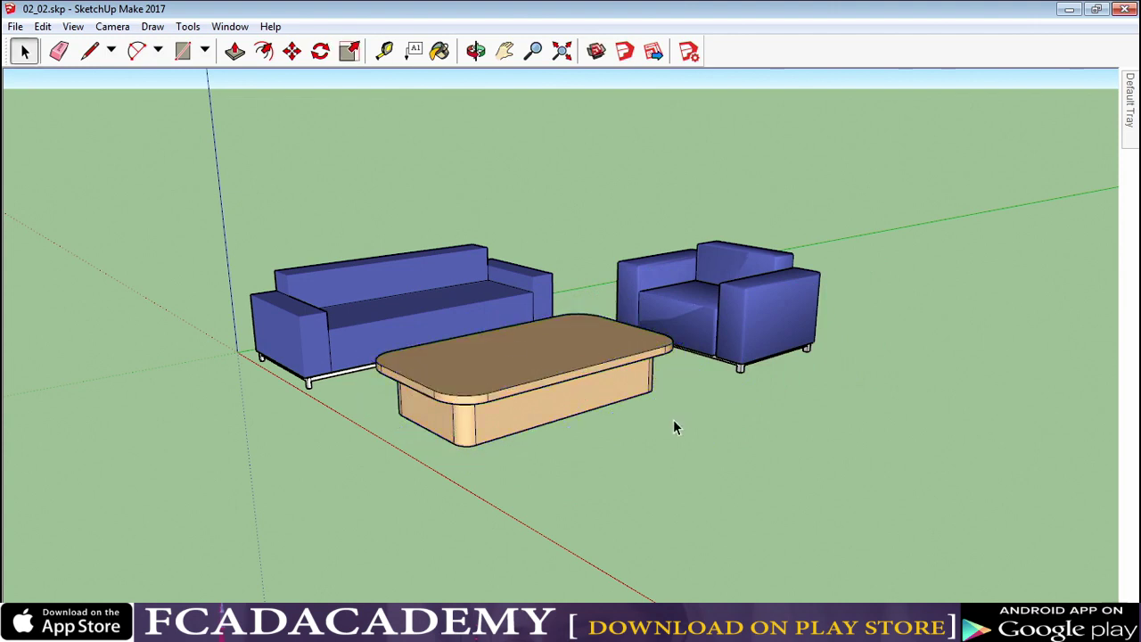
Step: Select the sofa and coffee table together and try scaling both from an upper corner of their shared bounding box
left_click(394, 278)
left_click(502, 350, "ctrl")
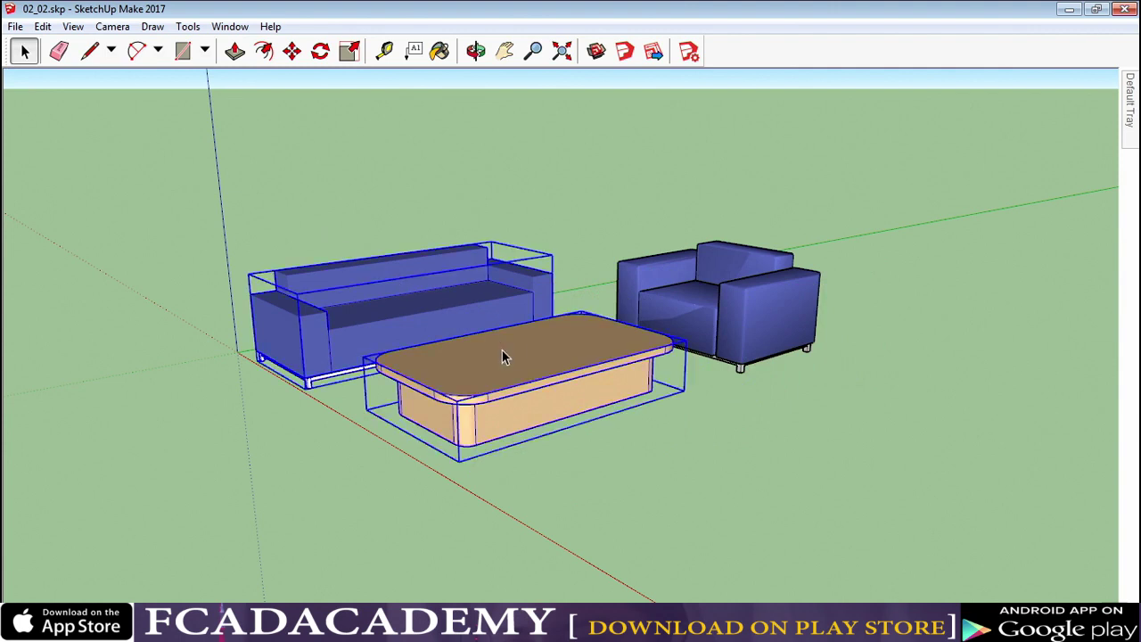
left_click(350, 52)
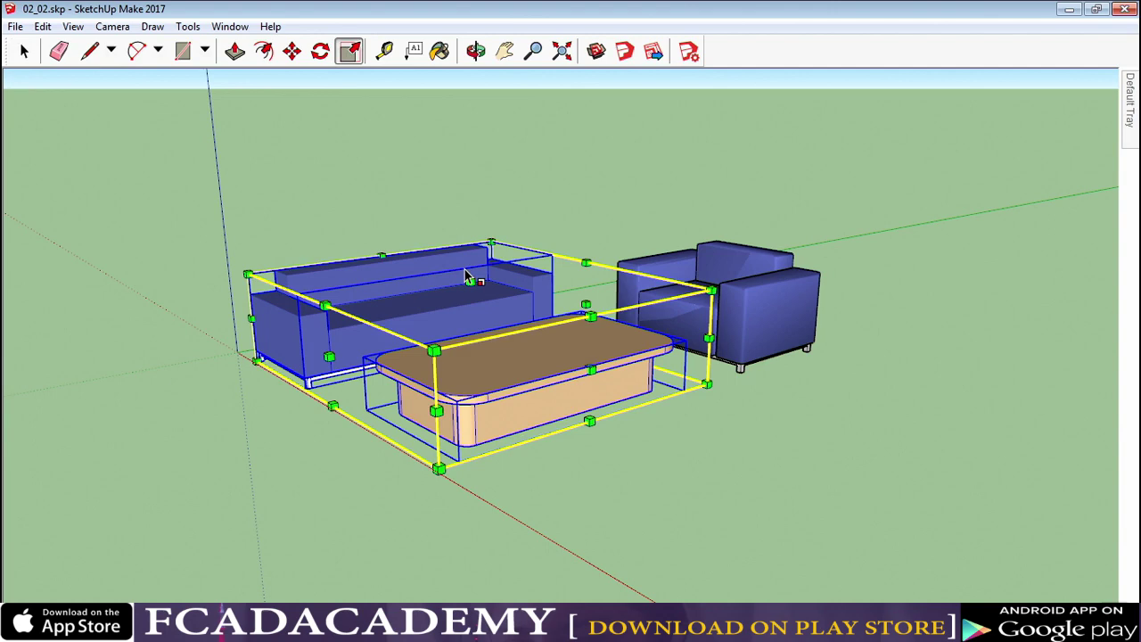
left_click_drag(710, 291, 661, 275)
key("space")
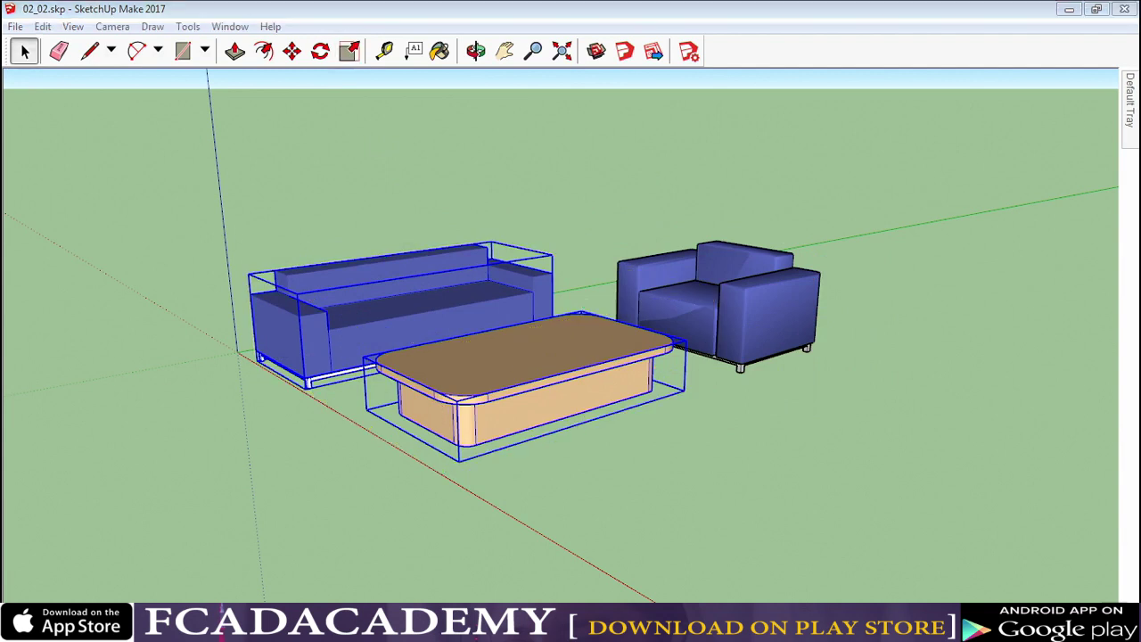